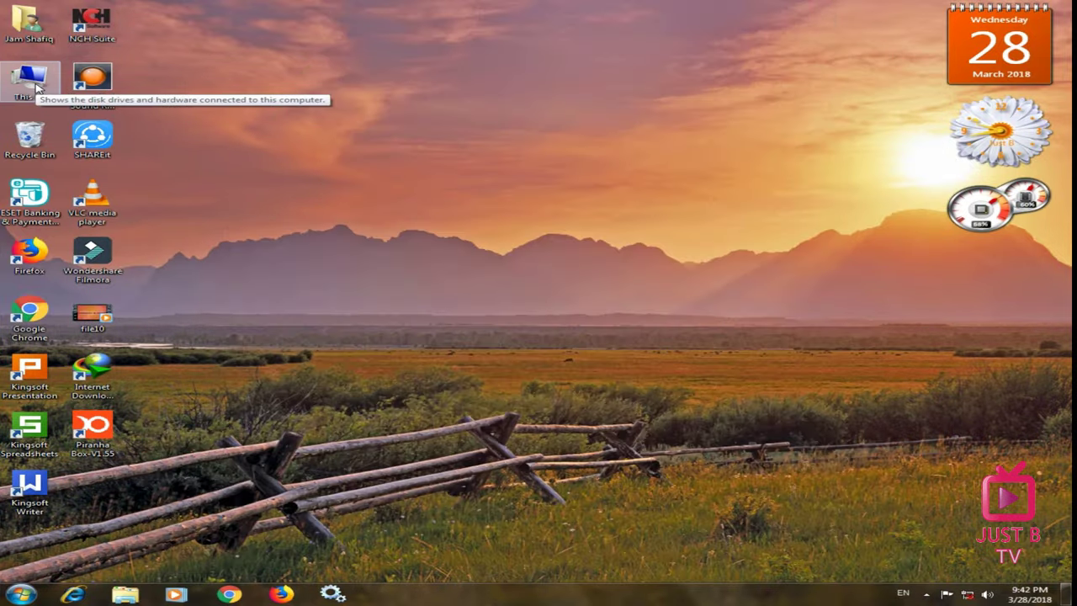
Open the Programs folder inside Downloads and run the pdr-giveaway installer
double_click(30, 80)
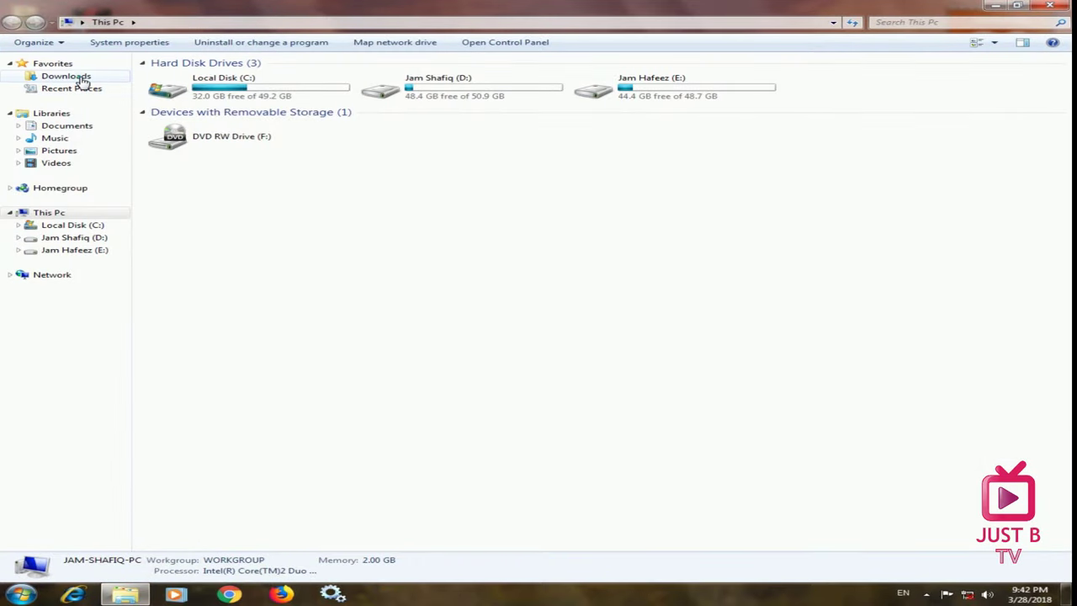
click(81, 77)
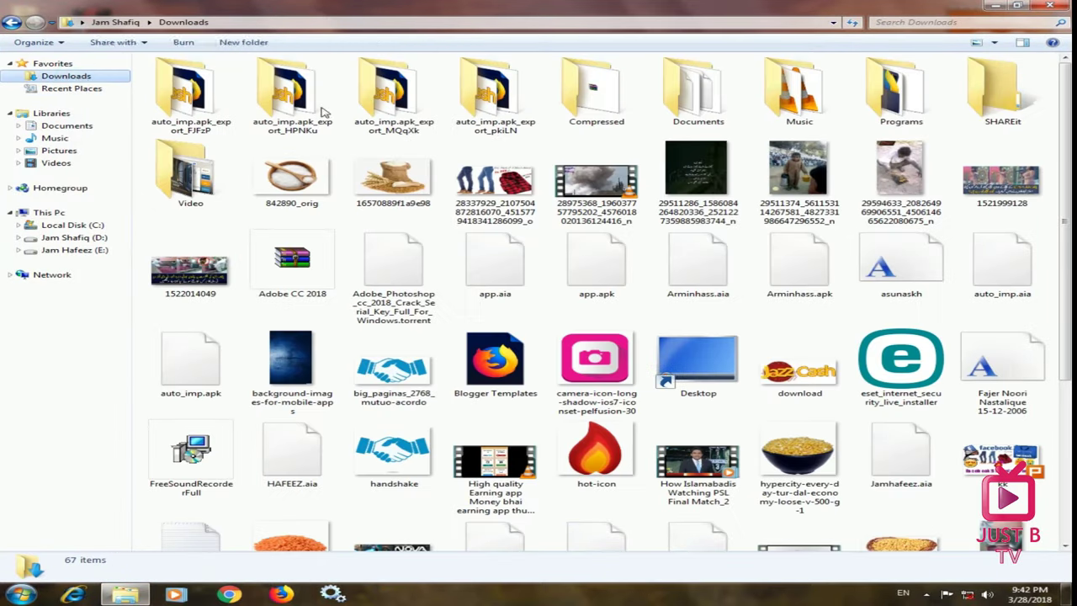
double_click(892, 99)
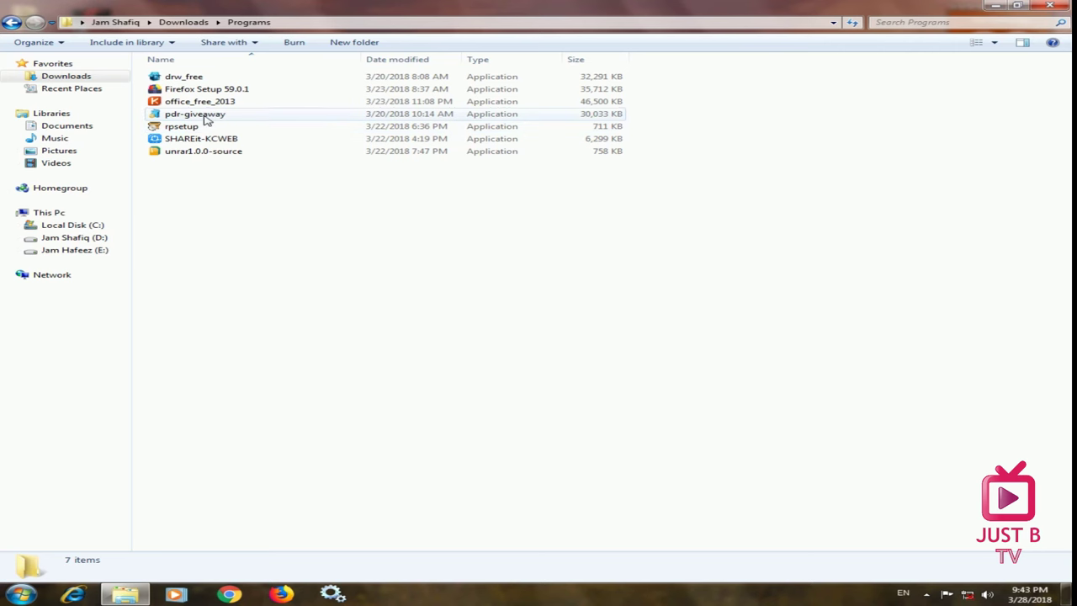
click(206, 120)
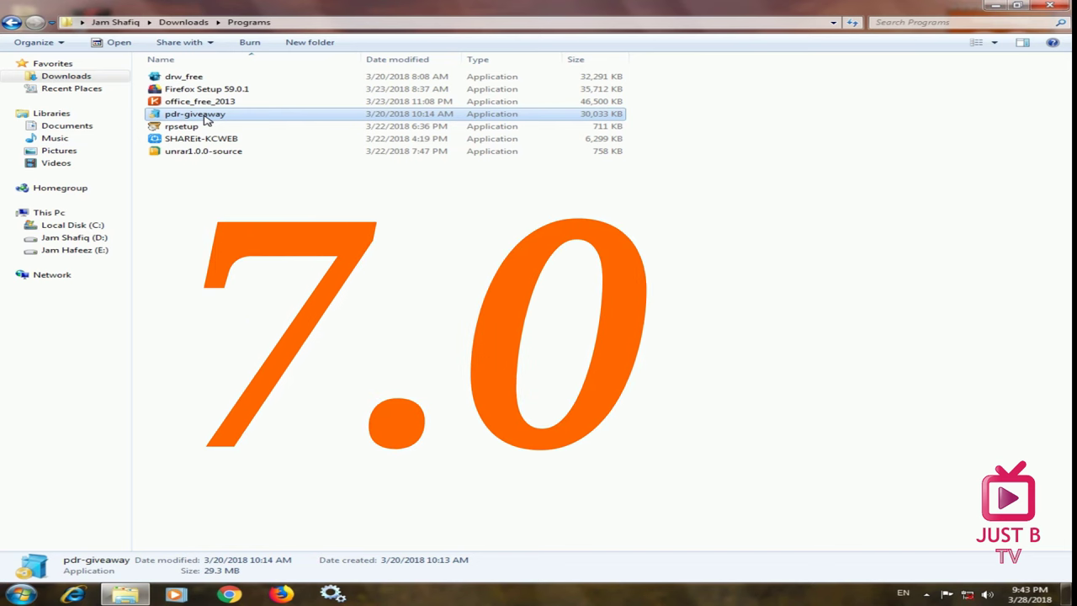
double_click(206, 118)
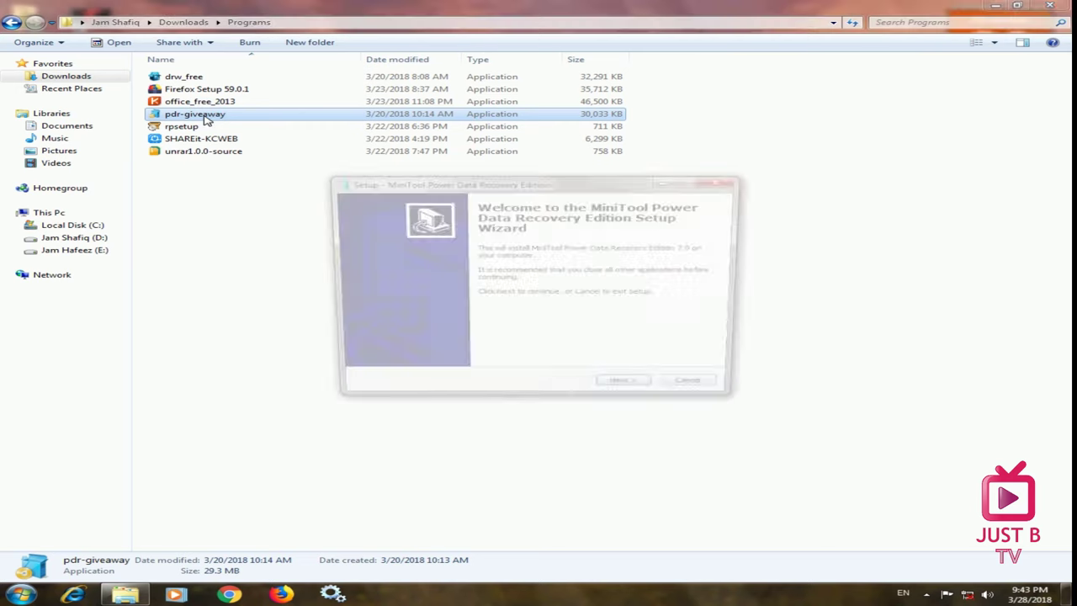
Install MiniTool Power Data Recovery into the existing C:\Program Files\PowerDataRecovery folder, accepting the license and default options, and launch it on finishing
click(632, 391)
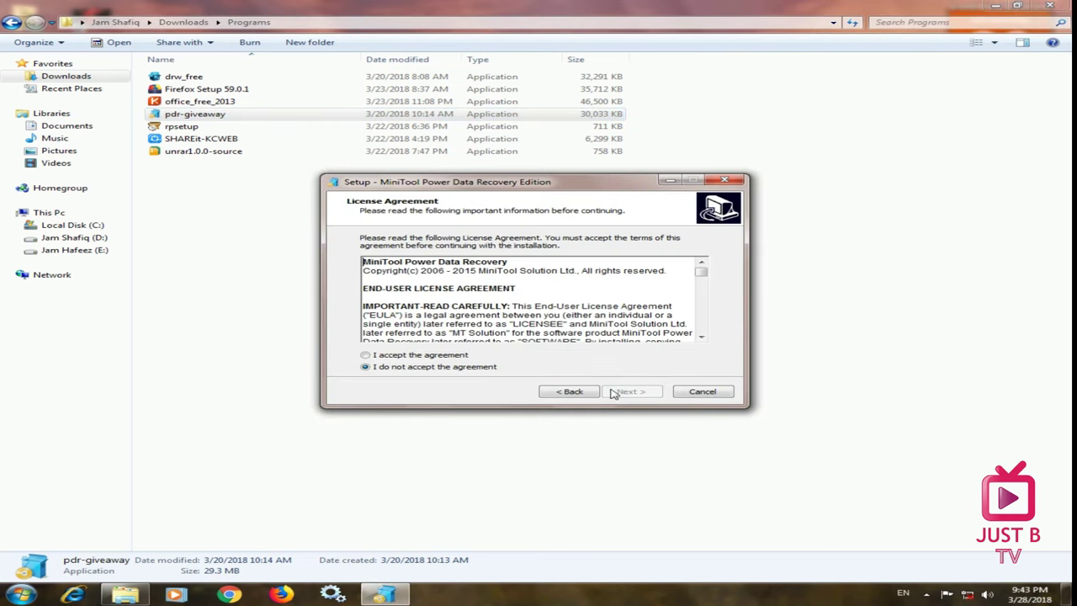
click(430, 355)
click(650, 395)
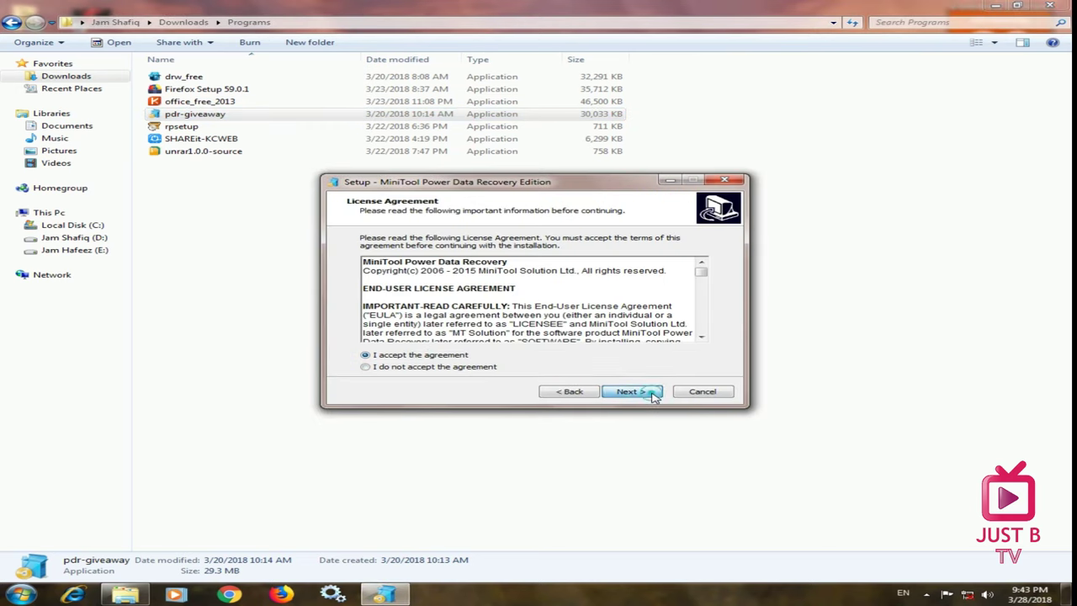
click(654, 396)
click(589, 352)
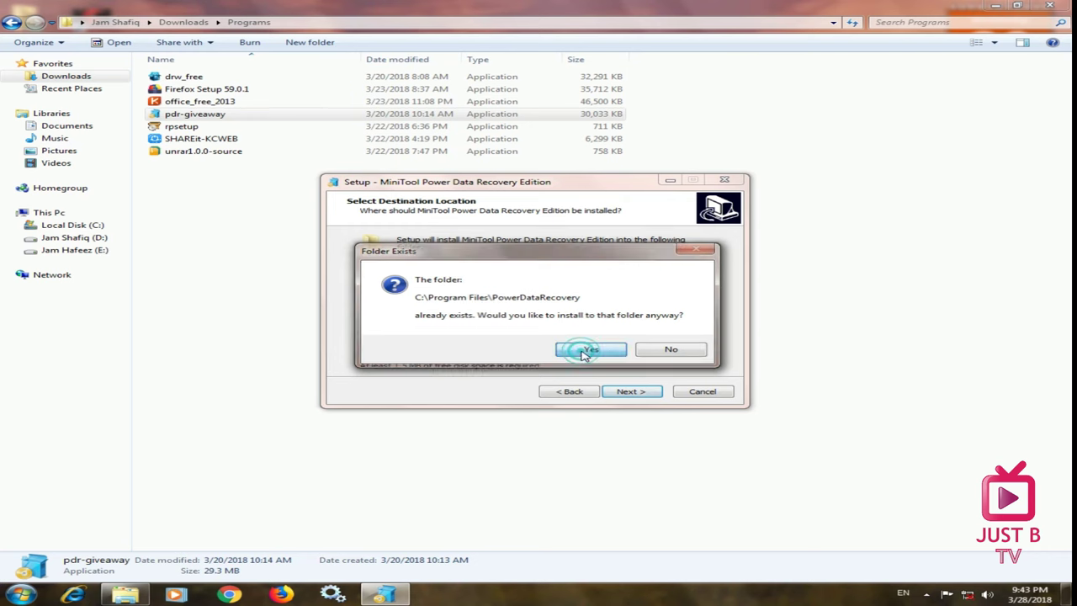
click(601, 361)
click(629, 393)
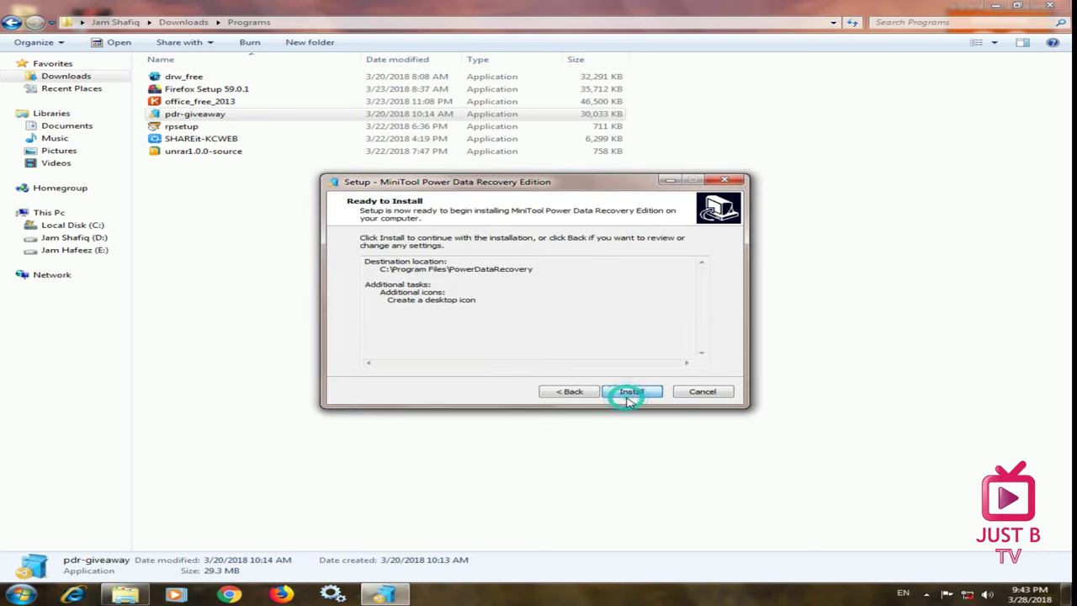
click(630, 392)
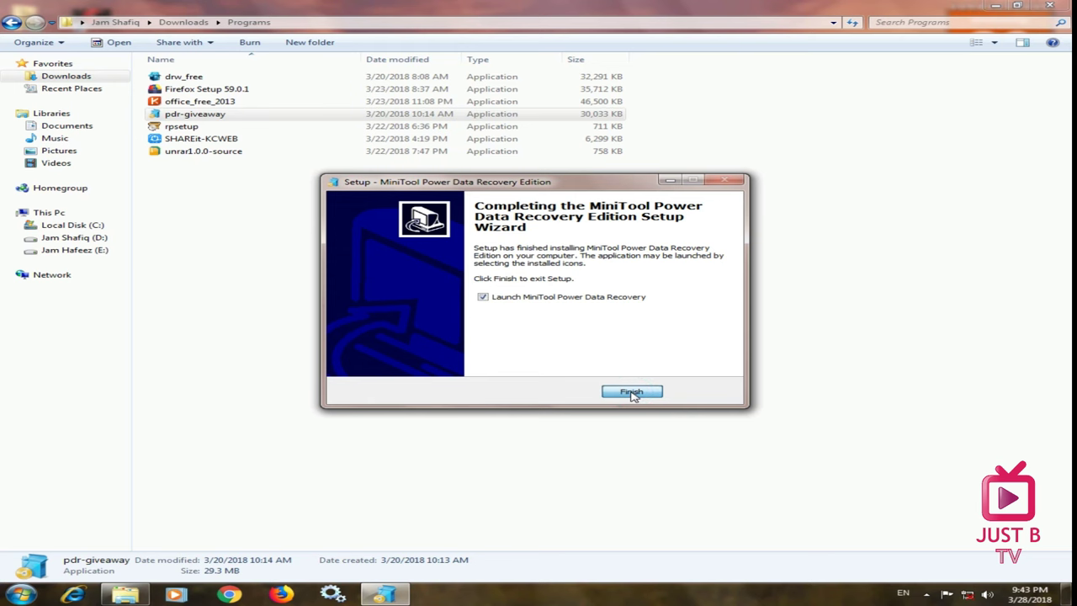
click(632, 393)
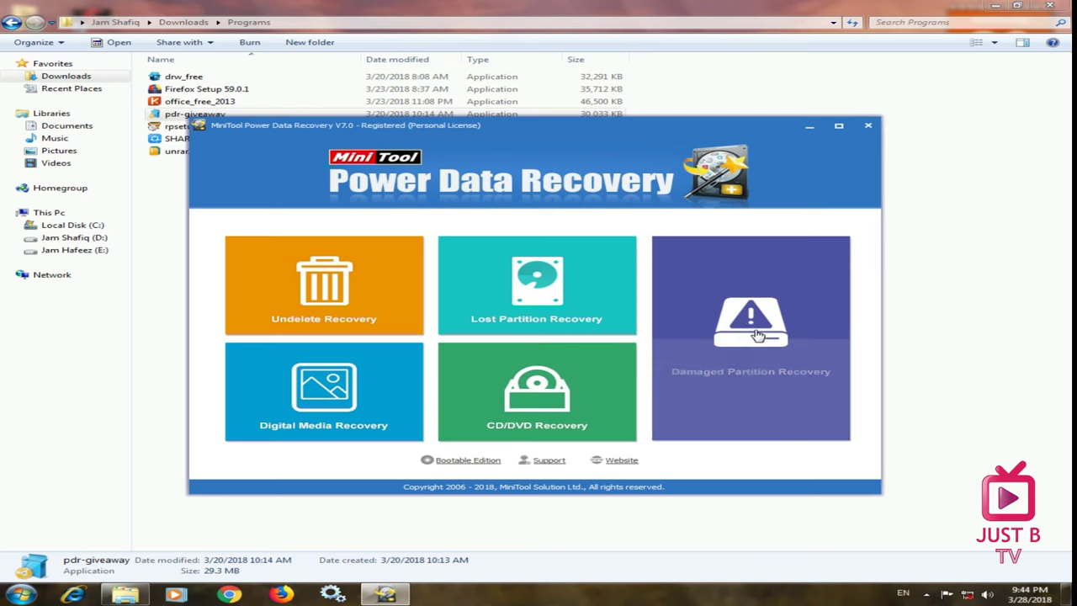
Run a Lost Partition Recovery full scan on the ST3160215SCE physical disk and stop it early
click(563, 293)
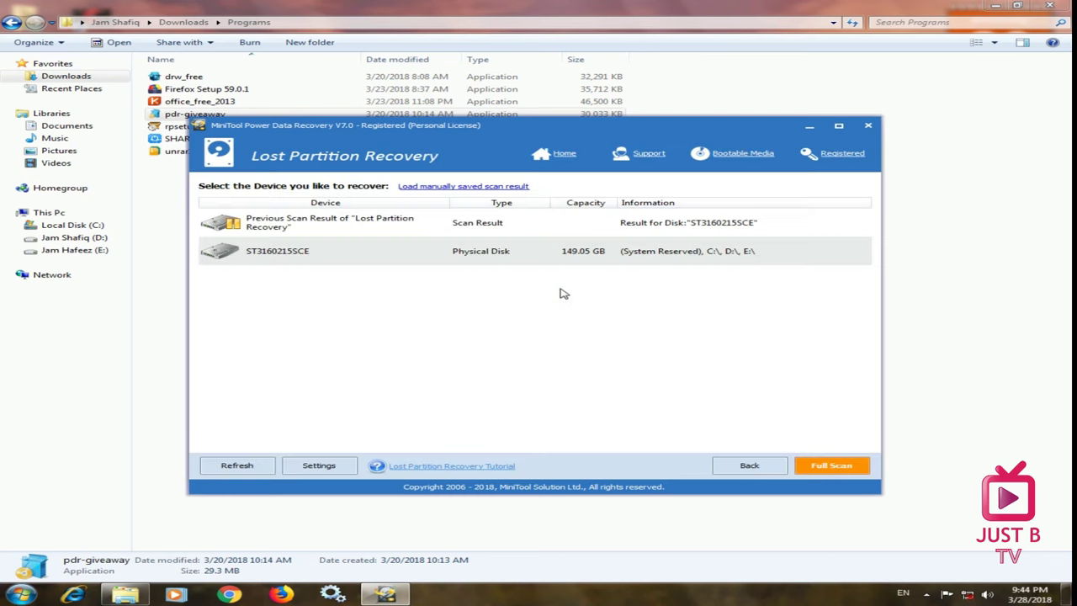
click(386, 231)
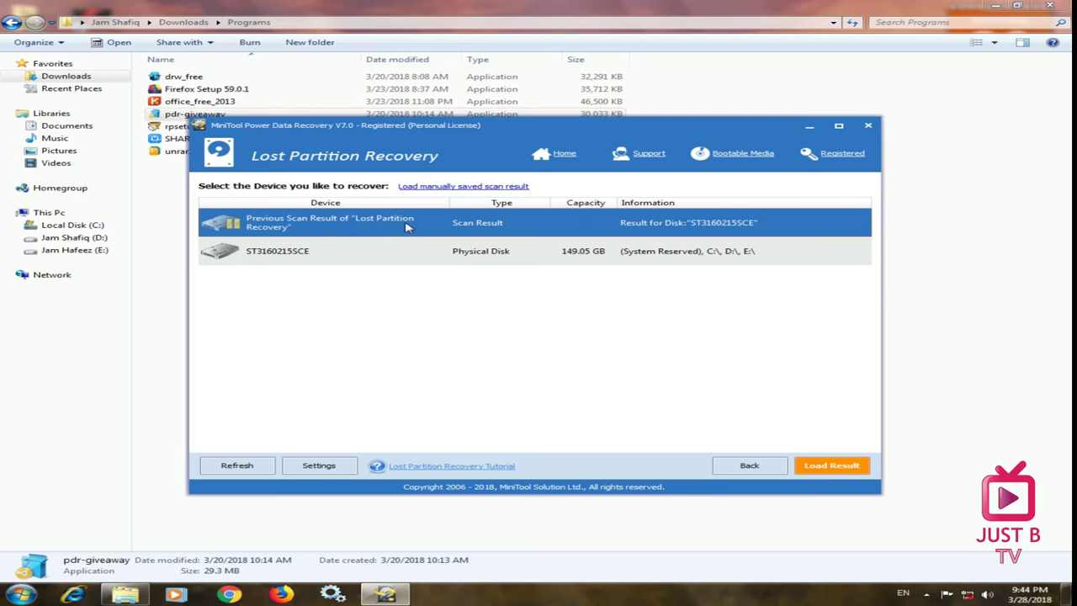
click(497, 259)
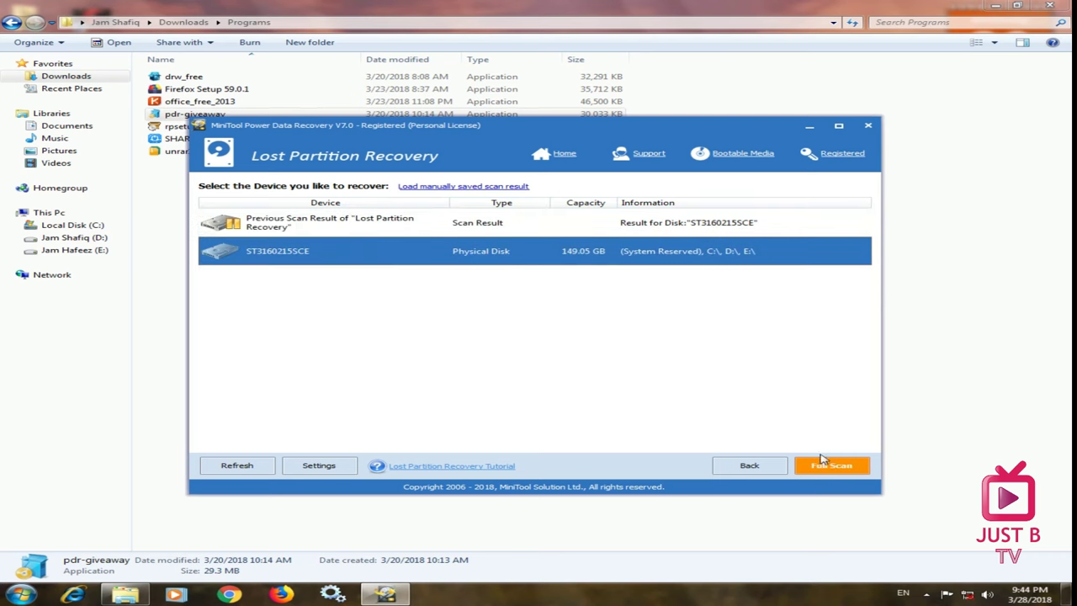
click(829, 467)
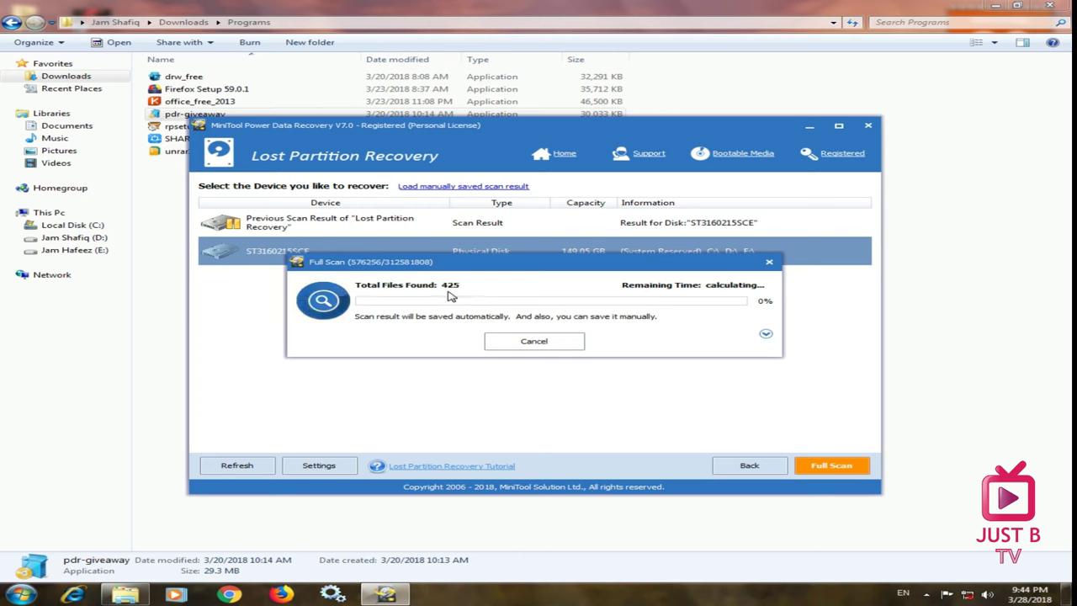
click(537, 344)
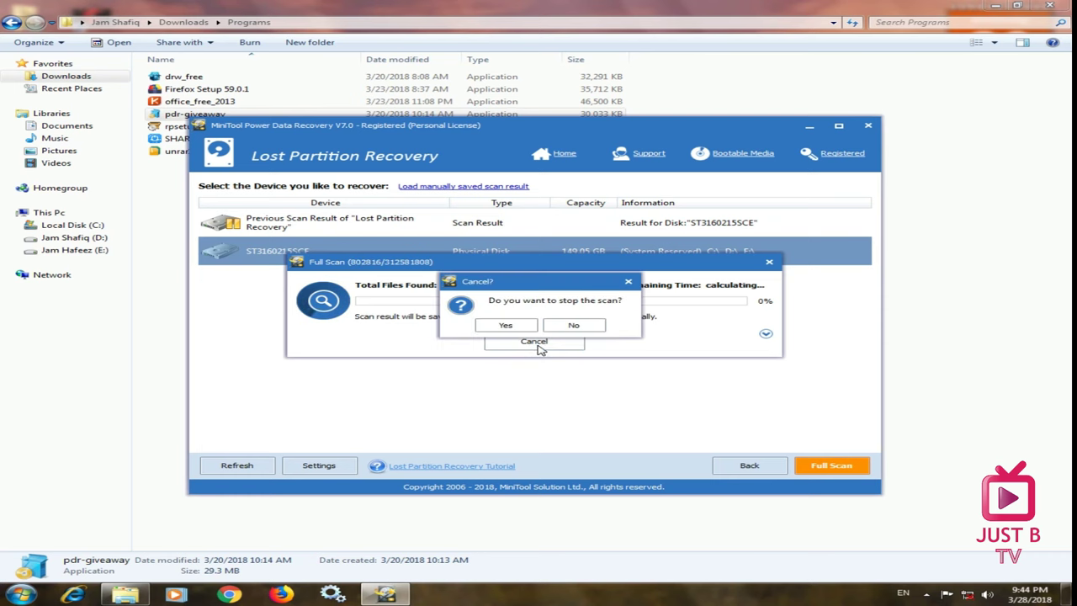
click(507, 325)
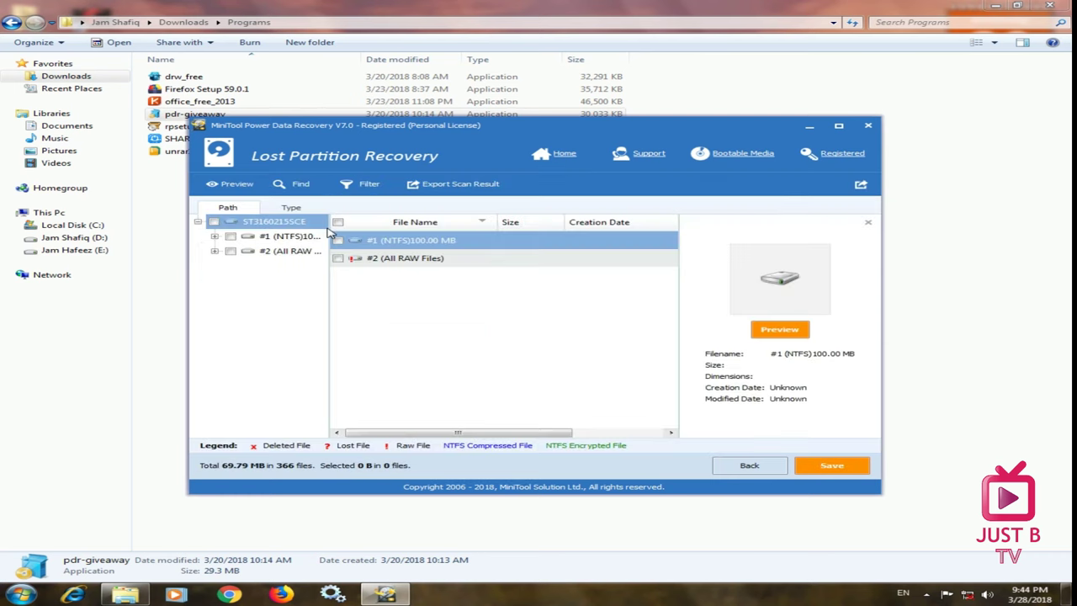
Examine the files found in the NTFS partition and in the ZIP file folder of the All RAW Files partition
click(286, 237)
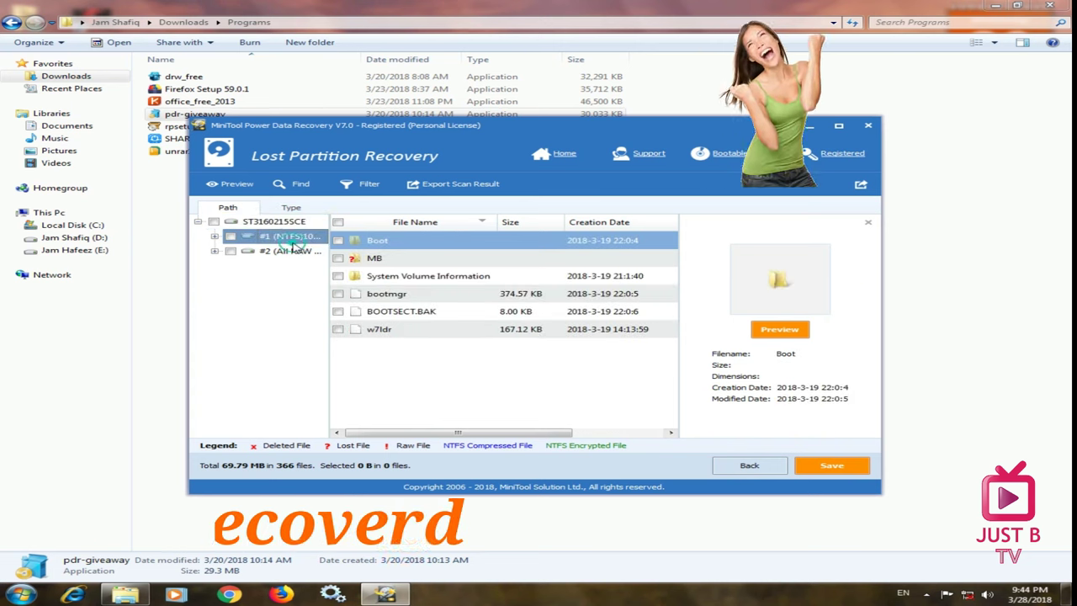
click(290, 252)
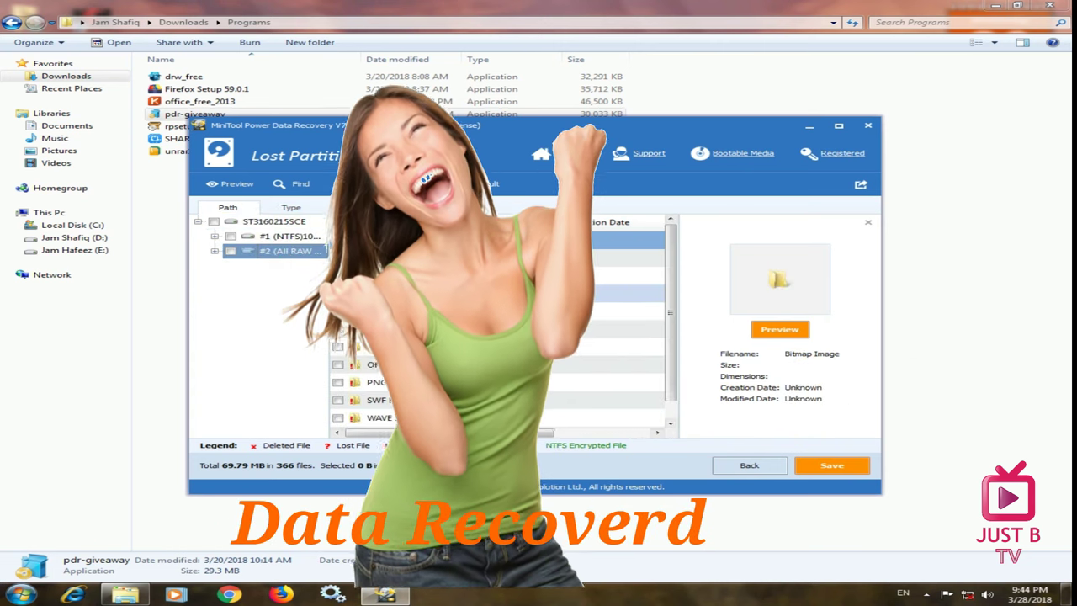
scroll(606, 328, down, 1)
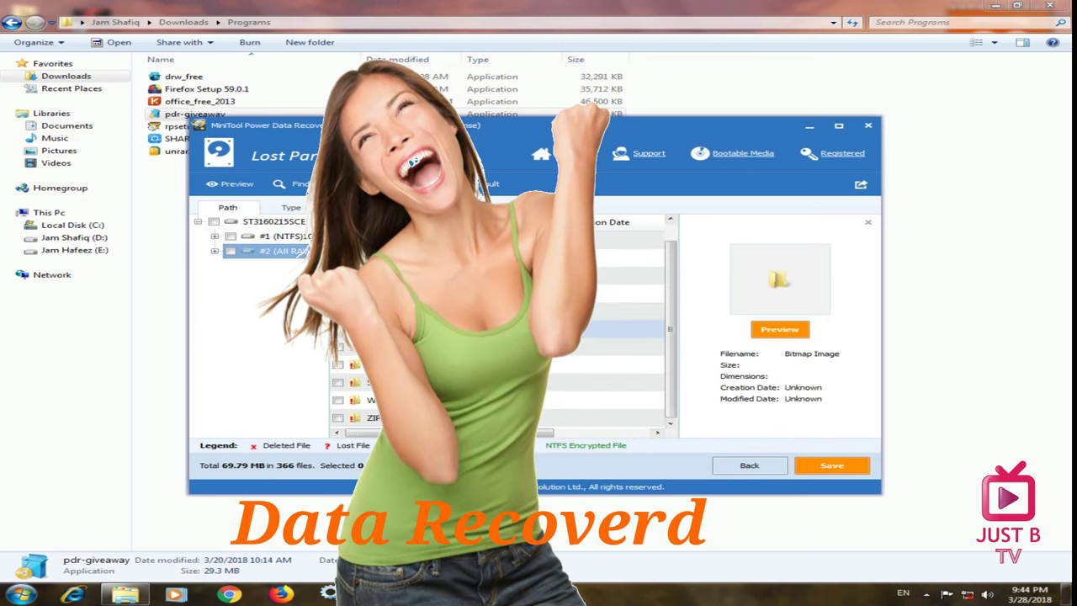
scroll(409, 370, down, 2)
double_click(409, 413)
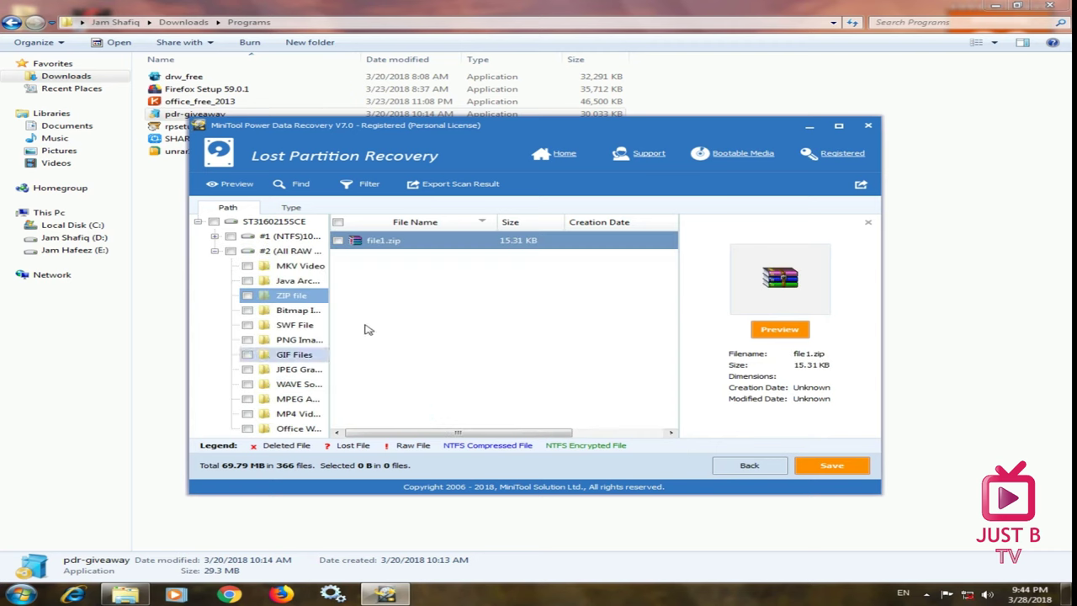
right_click(380, 247)
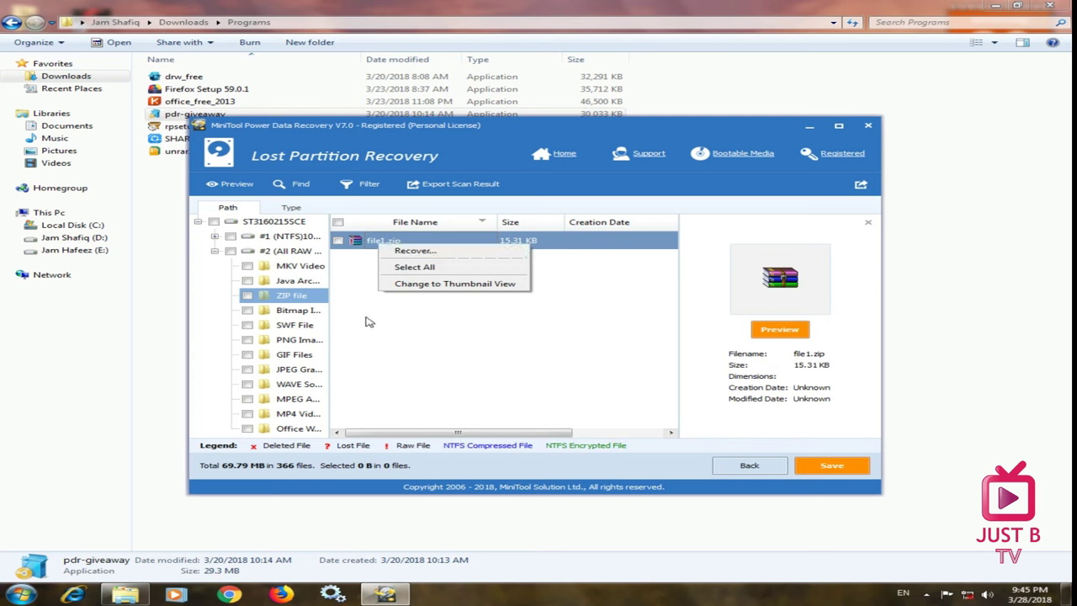
Select all file categories in the #2 All RAW Files partition for recovery
click(290, 251)
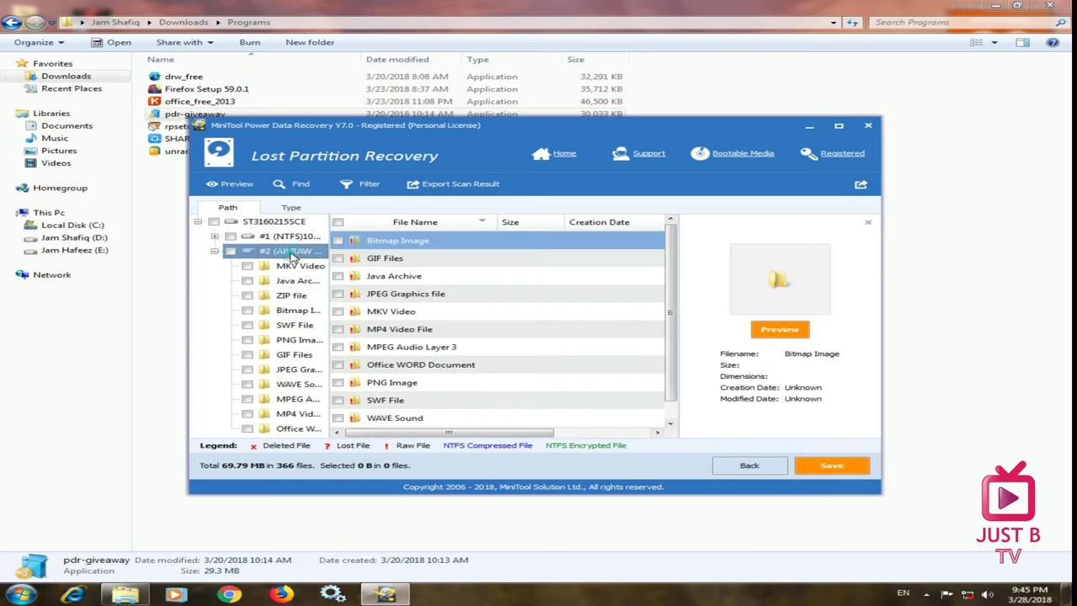
right_click(380, 244)
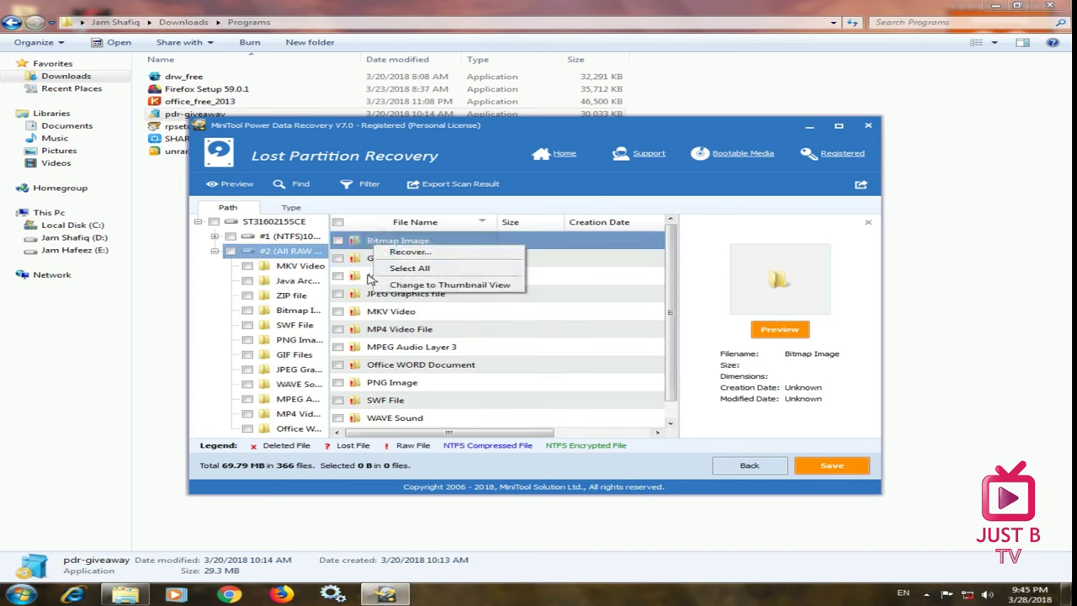
click(400, 268)
right_click(389, 278)
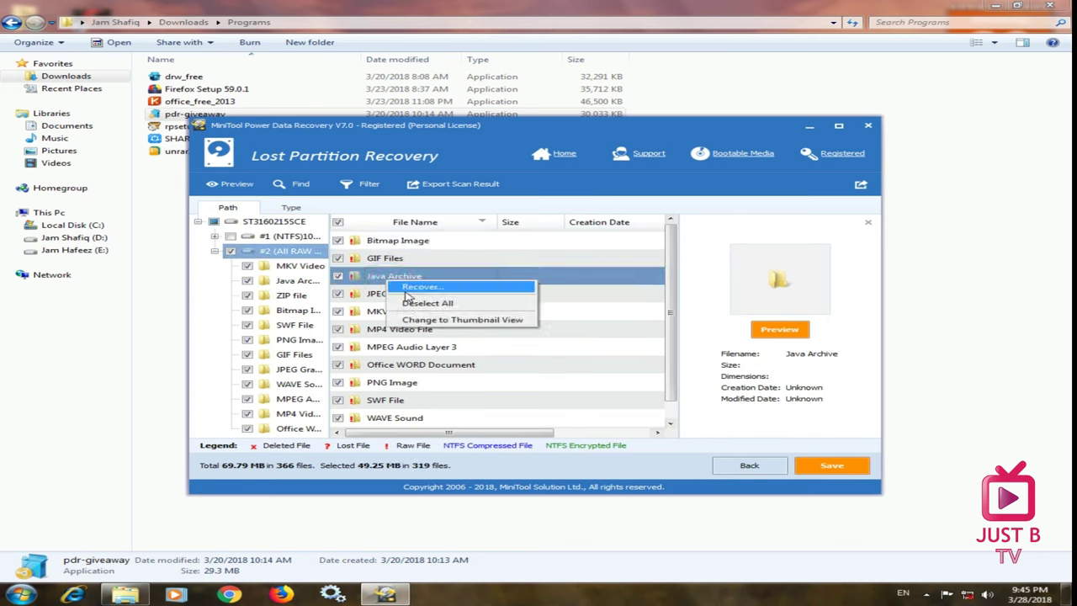
Look through the NTFS partition and the raw MP4, ZIP, Bitmap, SWF and GIF folders, and preview file6.gif
click(295, 241)
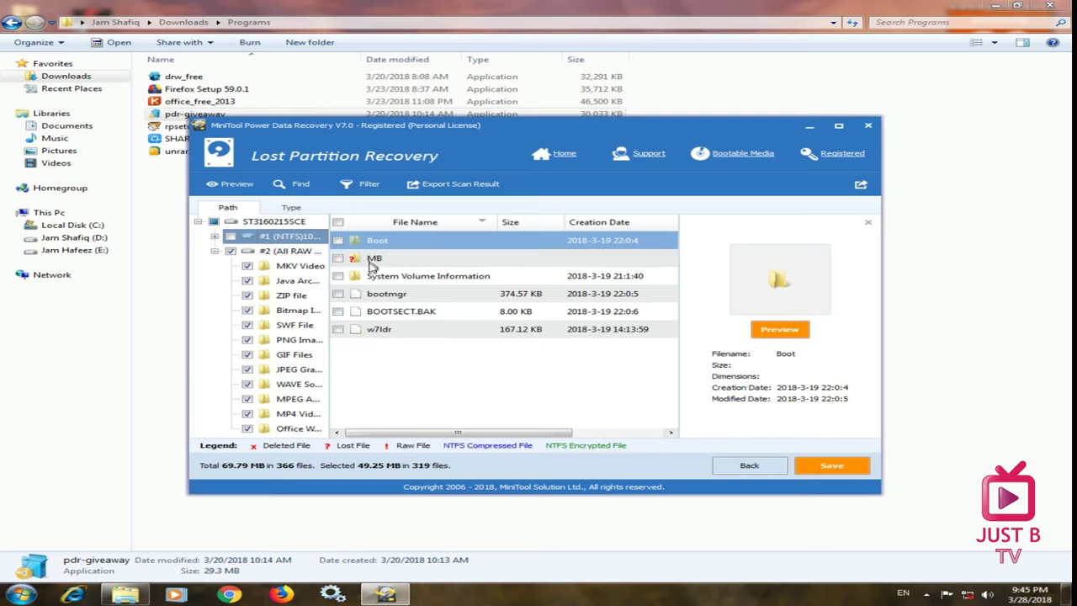
click(299, 253)
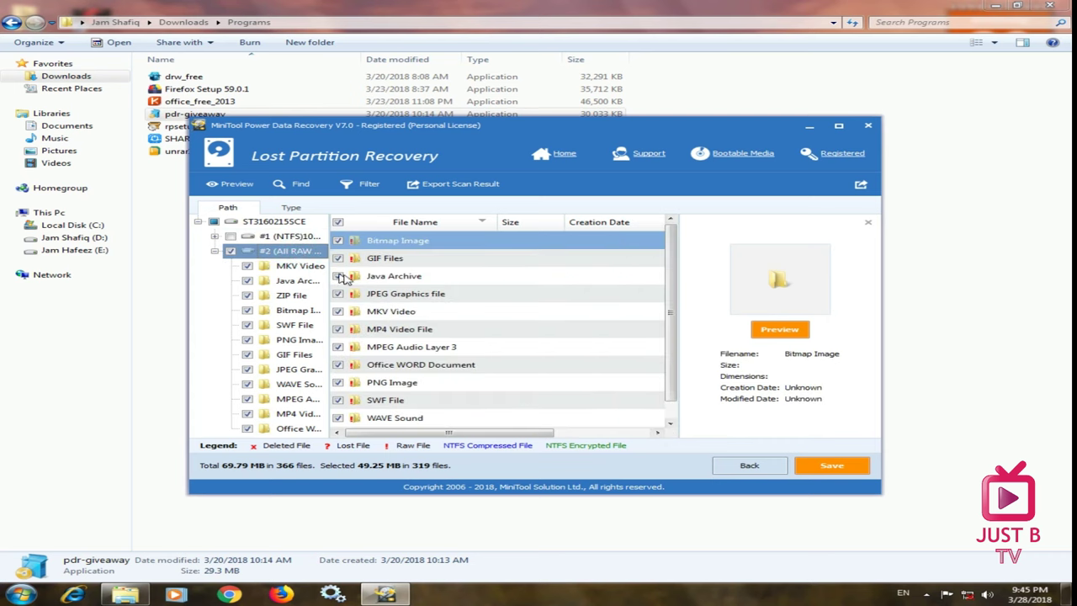
scroll(412, 309, down, 1)
double_click(415, 313)
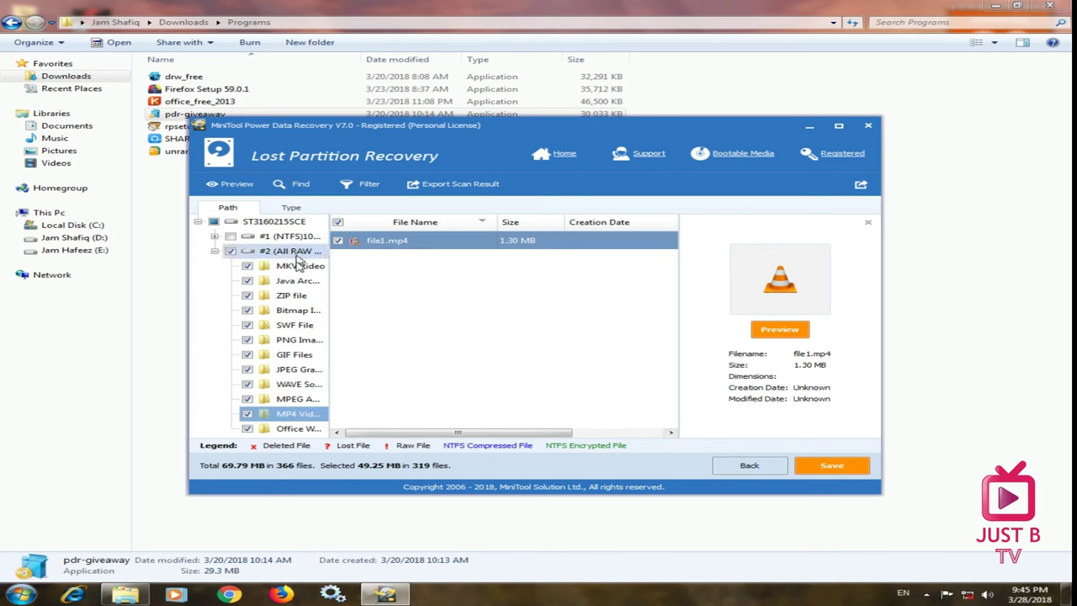
click(288, 299)
click(290, 311)
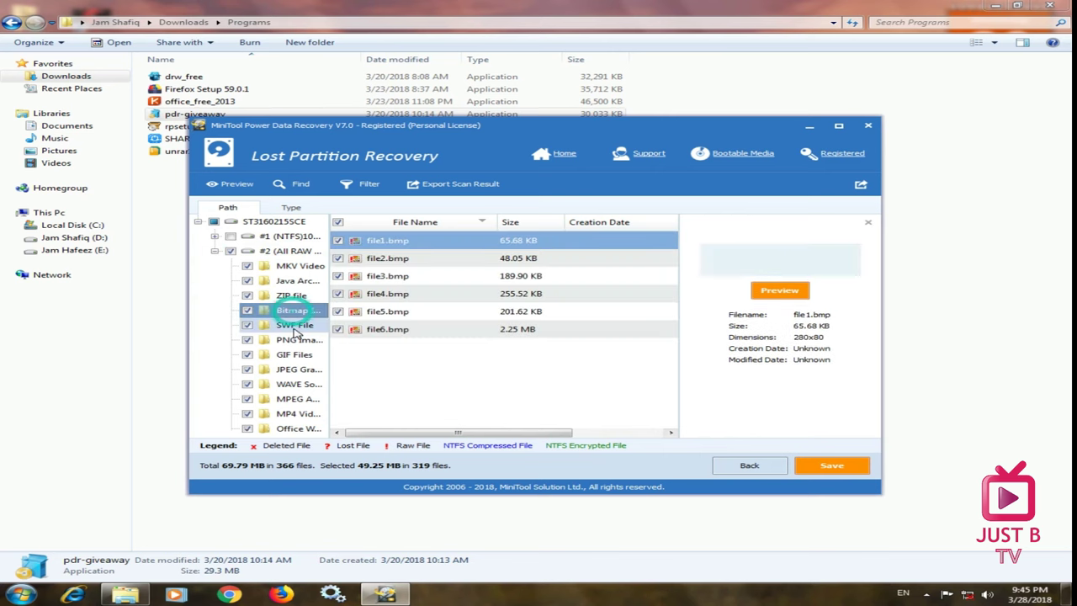
click(291, 325)
click(292, 355)
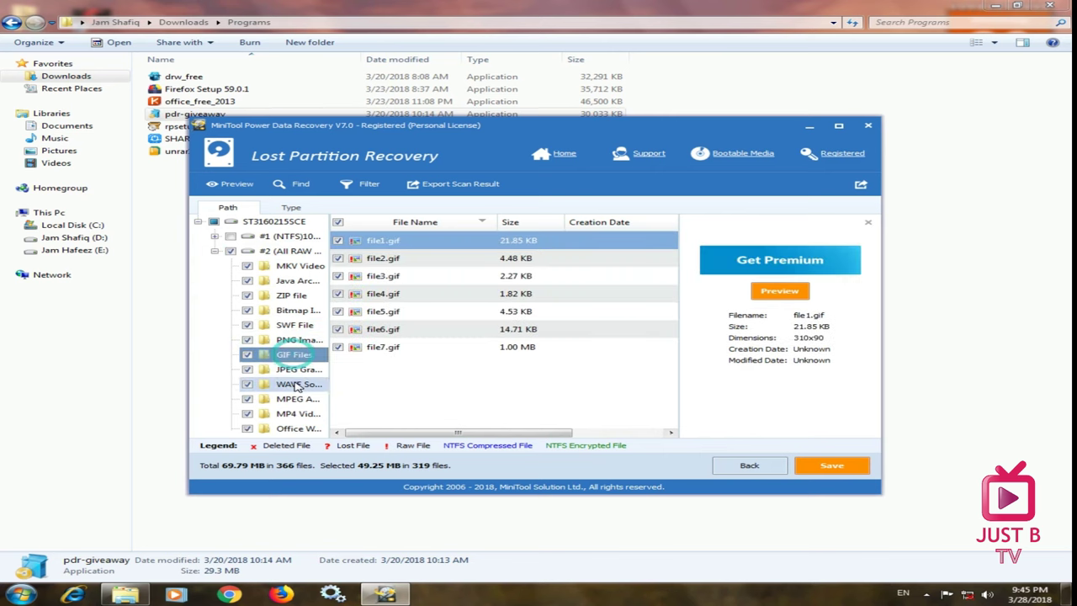
double_click(383, 329)
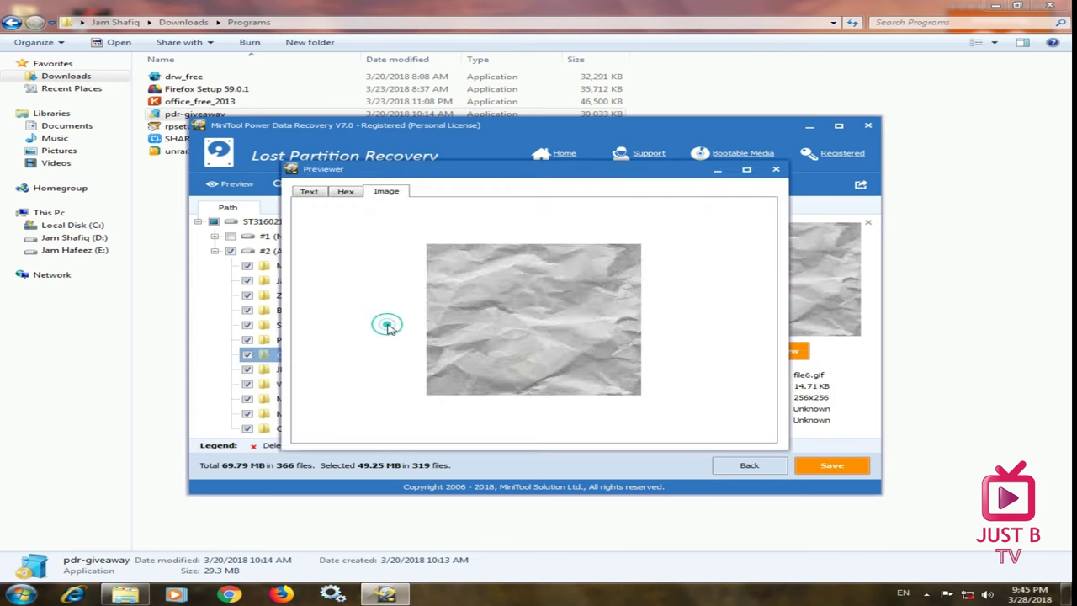
click(776, 169)
click(298, 415)
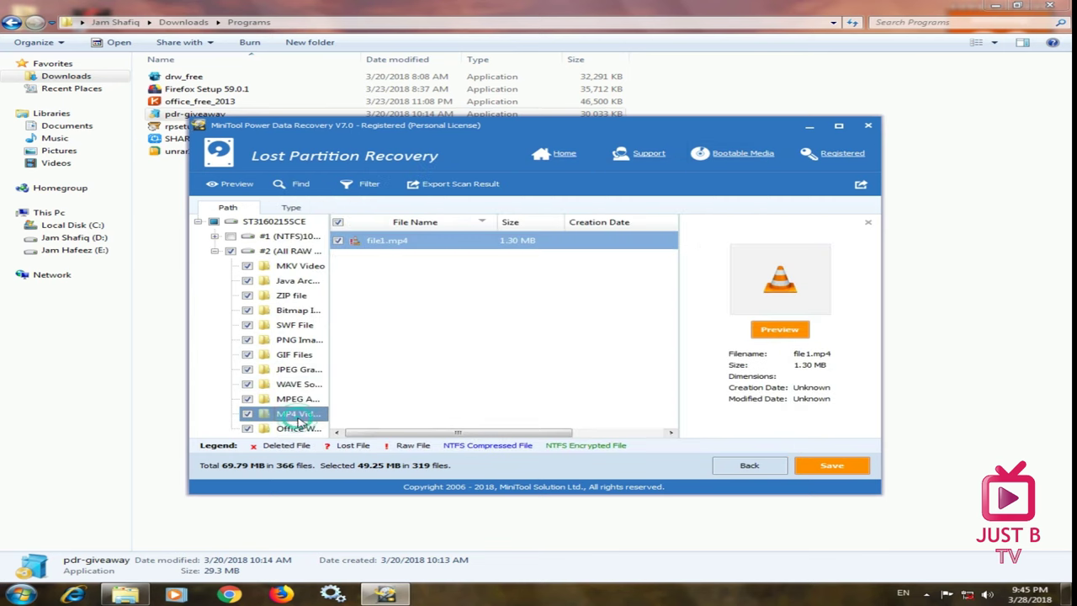
View the program's registration dialog and dismiss it without registering
click(841, 156)
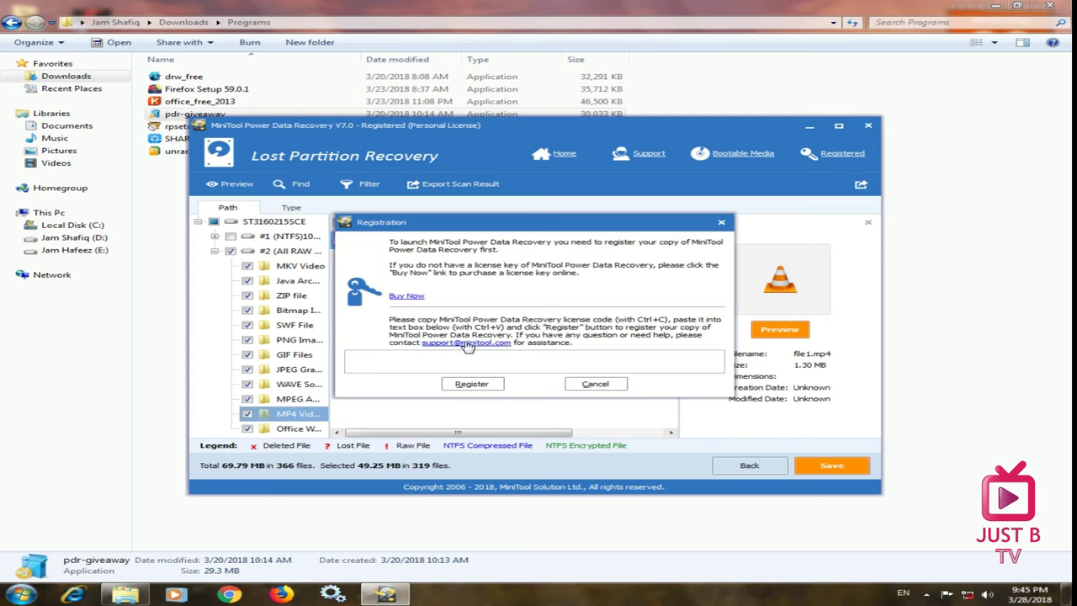
click(594, 384)
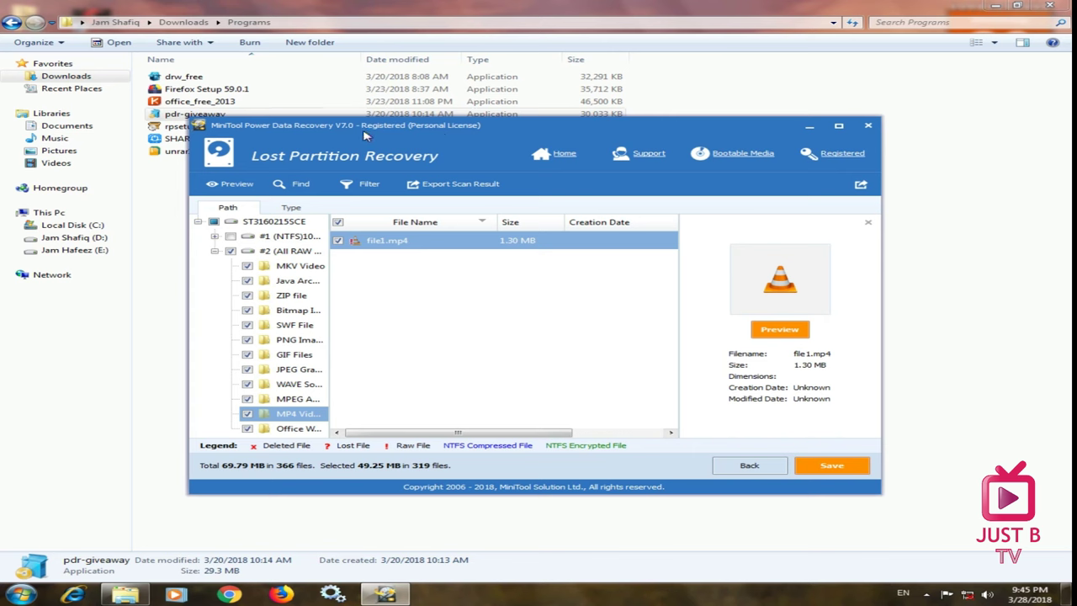
Leave the scan results and the found-partitions list, and return to the device list of Lost Partition Recovery
click(775, 467)
click(511, 326)
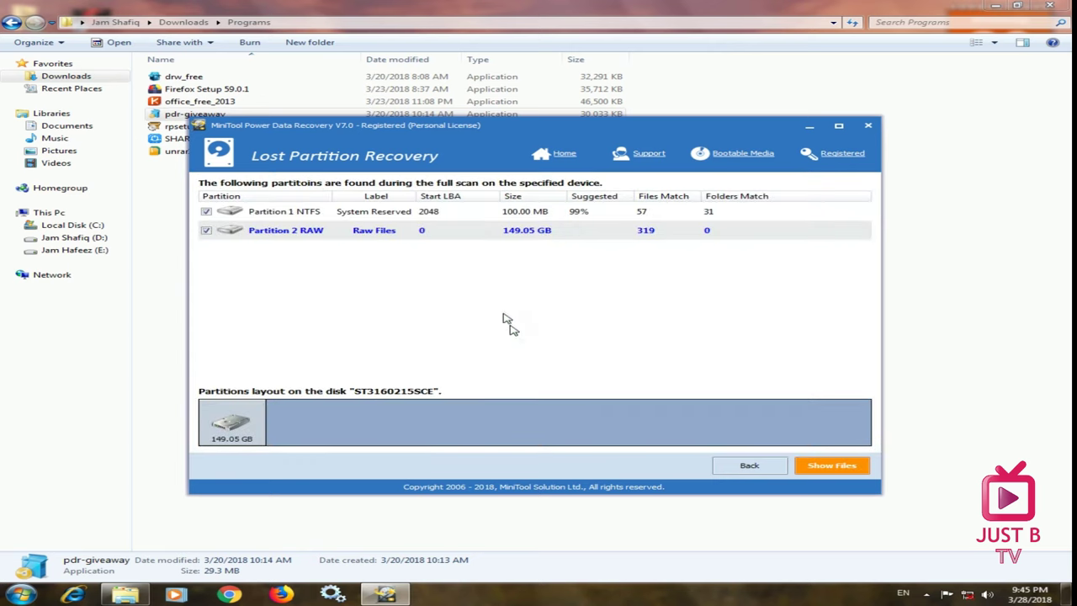
click(394, 215)
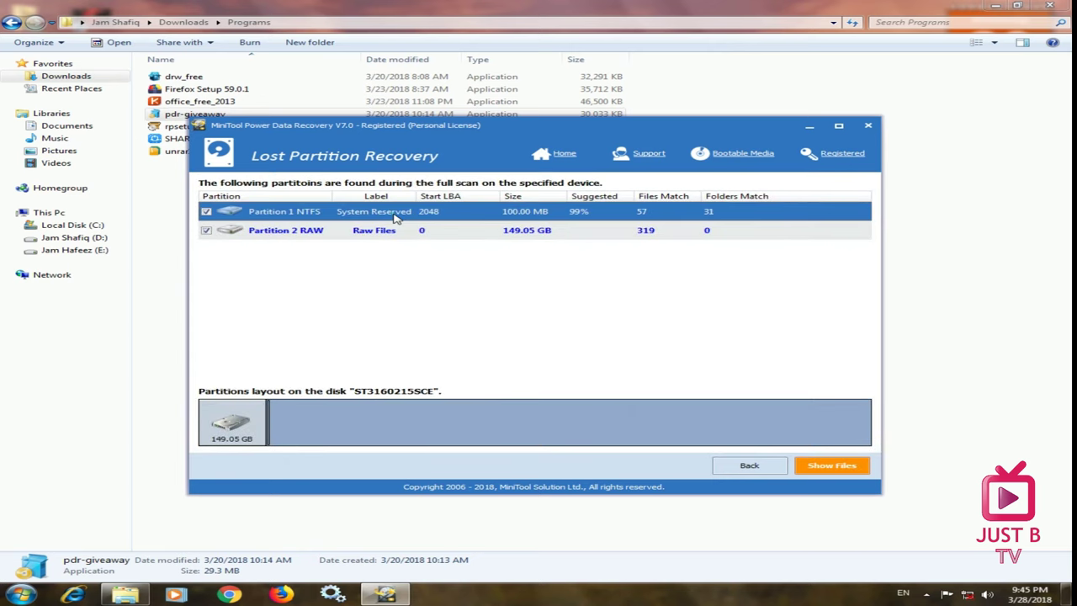
click(745, 465)
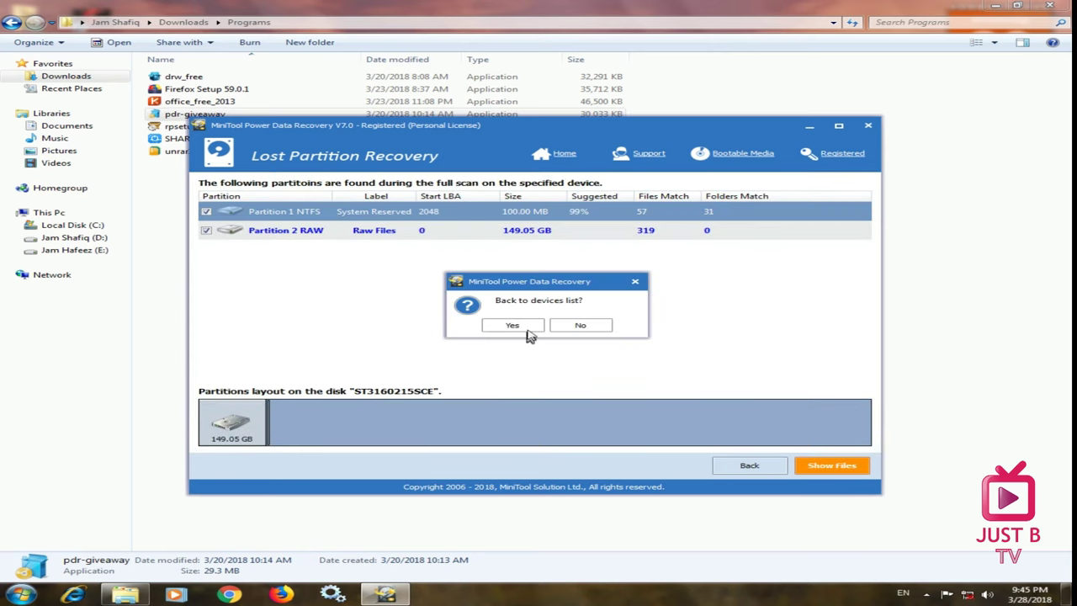
click(513, 326)
Load the previous Lost Partition Recovery scan result and show the contents of the #2 All RAW Files partition
click(352, 222)
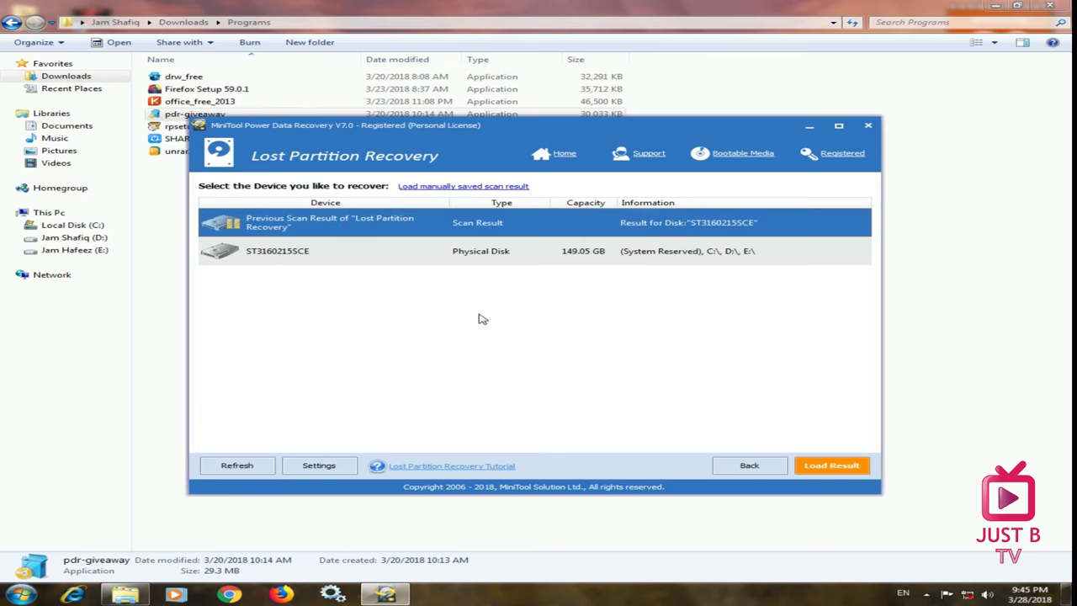
click(816, 465)
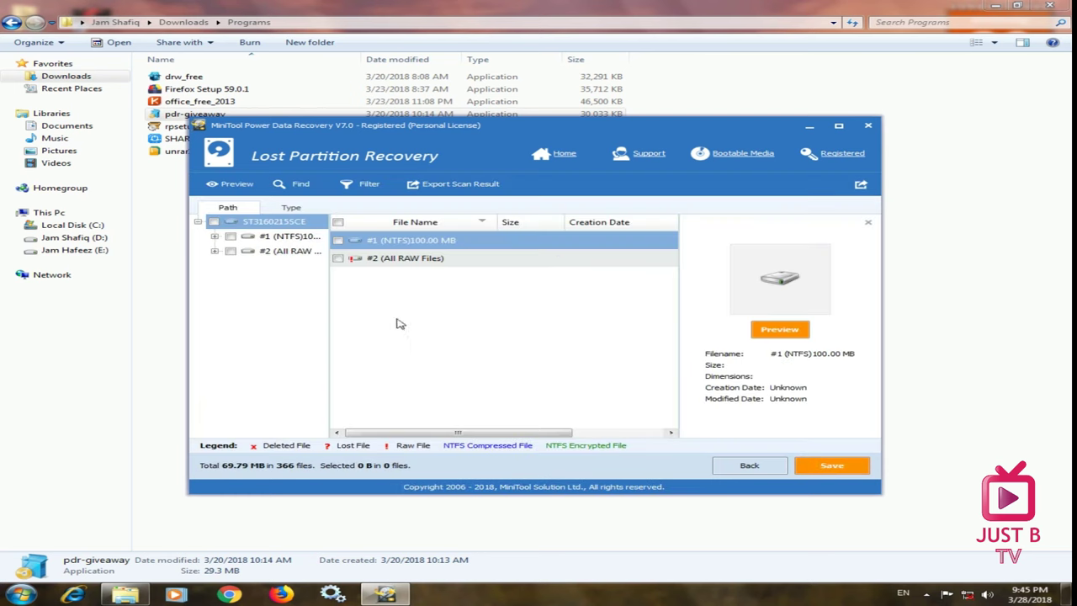
click(283, 251)
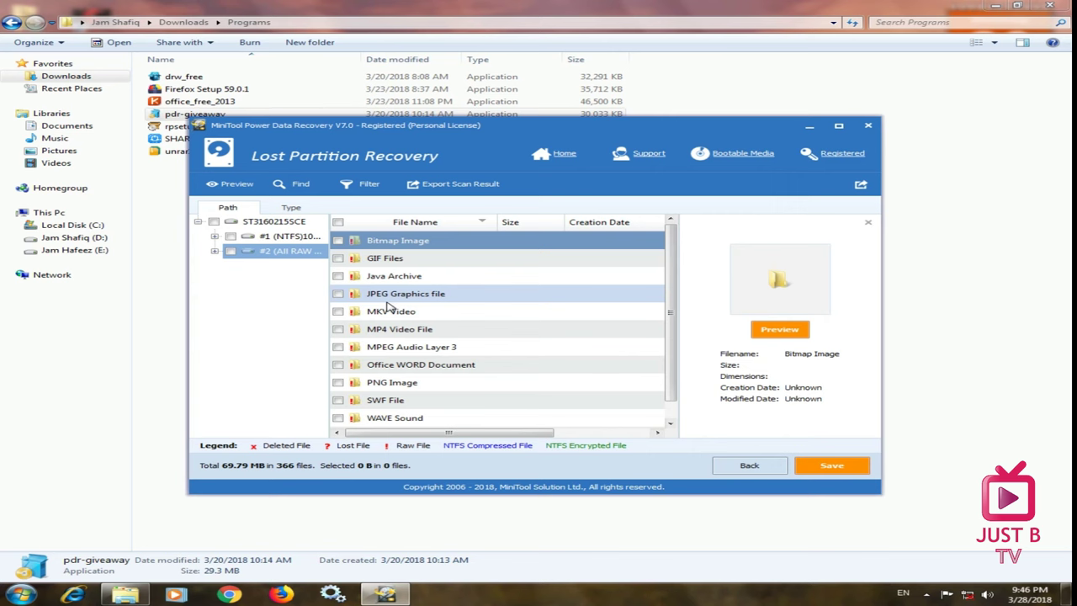